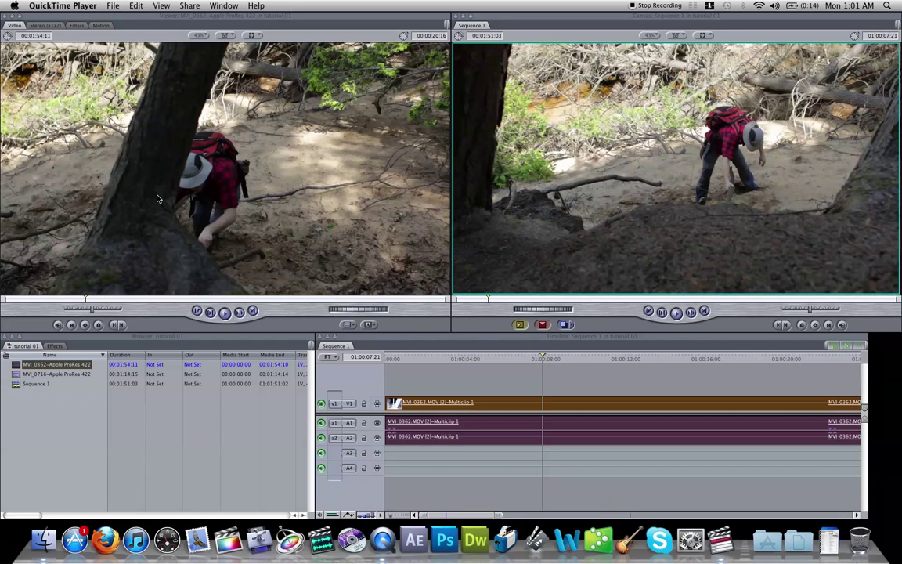
- Switch from QuickTime Player to Final Cut Pro 7
click(452, 399)
- Delete the multiclip edit from Sequence 1 and play MVI_0362 in the Viewer
key(Delete)
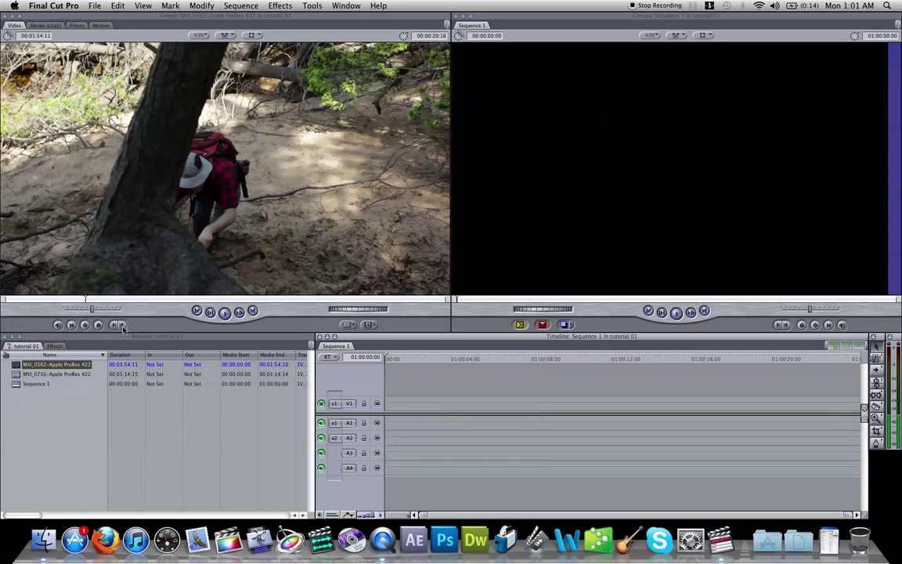
click(162, 313)
key(Right)
key(Right)
key(Right)
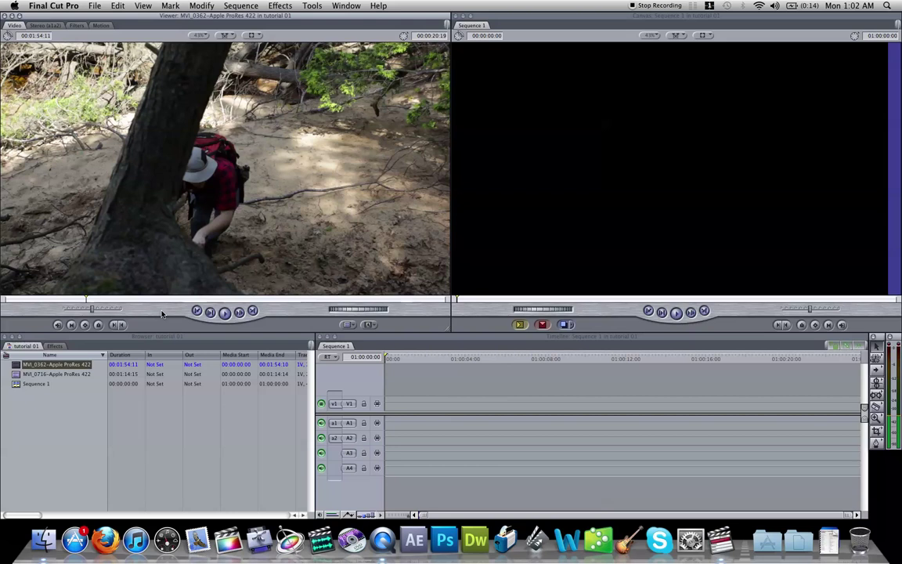
key(space)
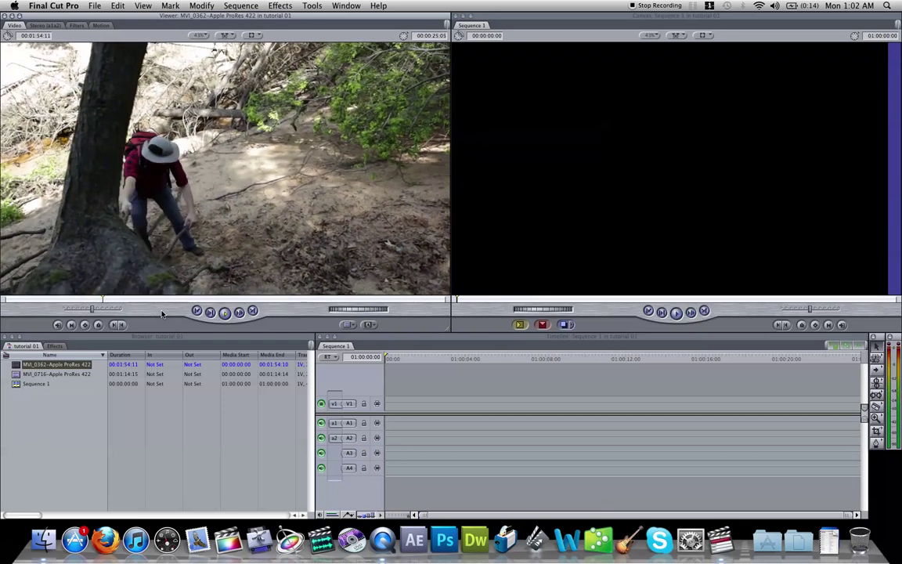
key(space)
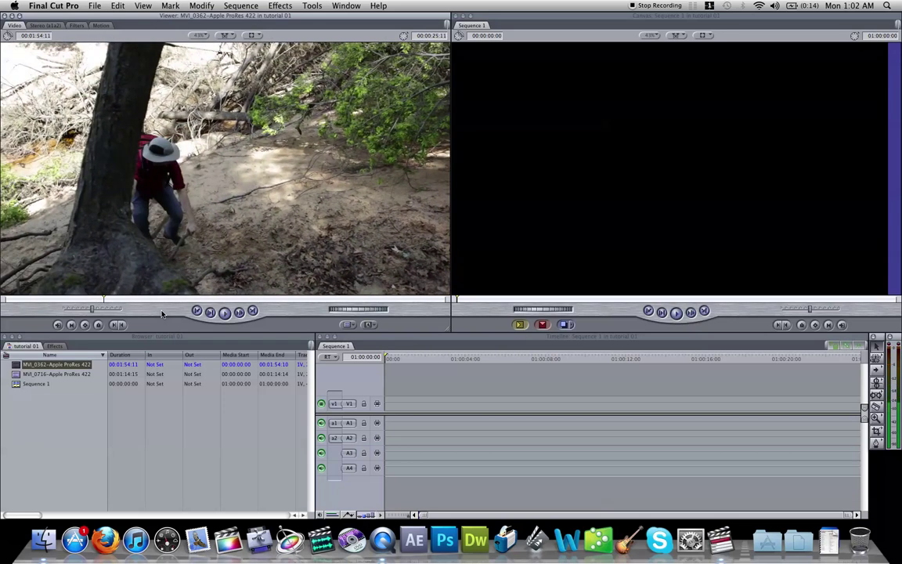
- Mark MVI_0362's In point at 00:00:25:03, then load MVI_0716 into the Viewer
key(Left)
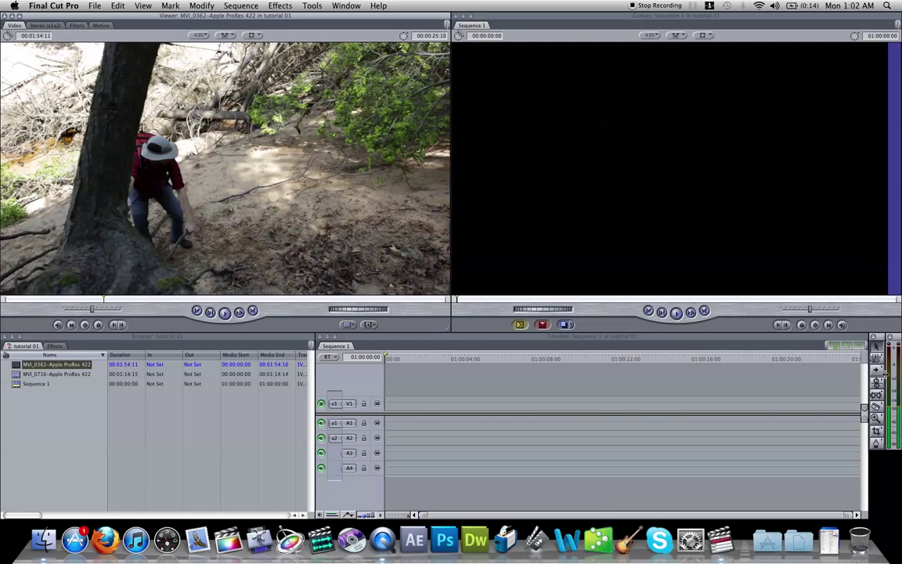
key(Left)
key(Left)
key(Left)
key(Left)
key(Left)
key(Left)
key(Left)
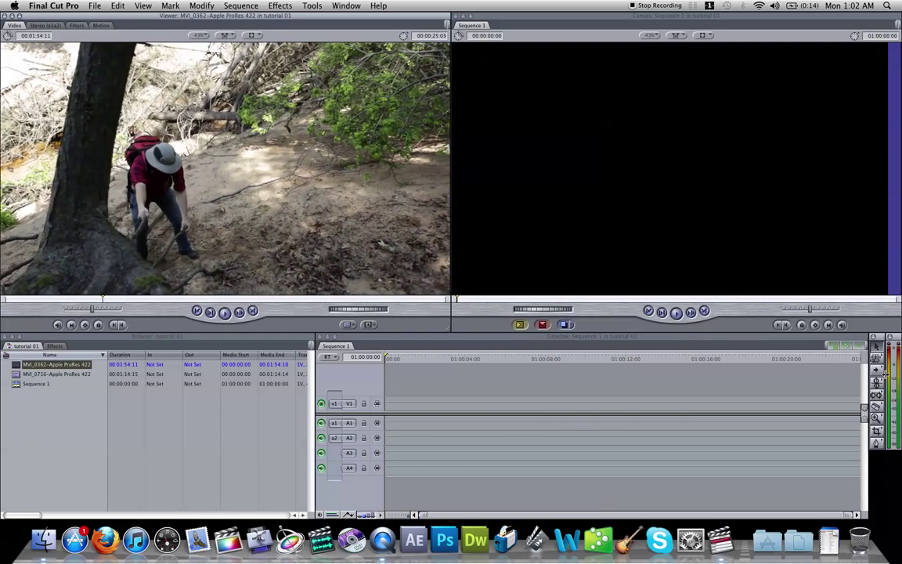
key(Left)
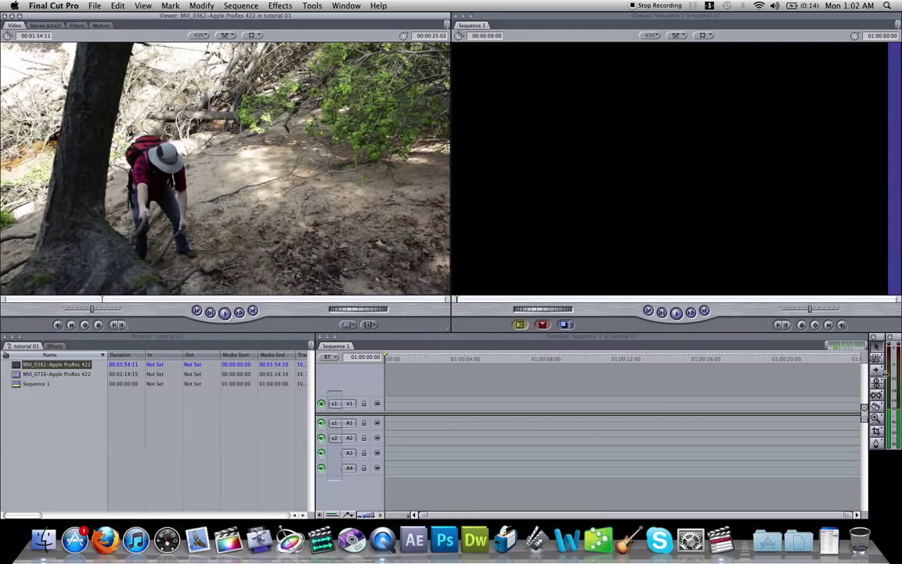
key(Right)
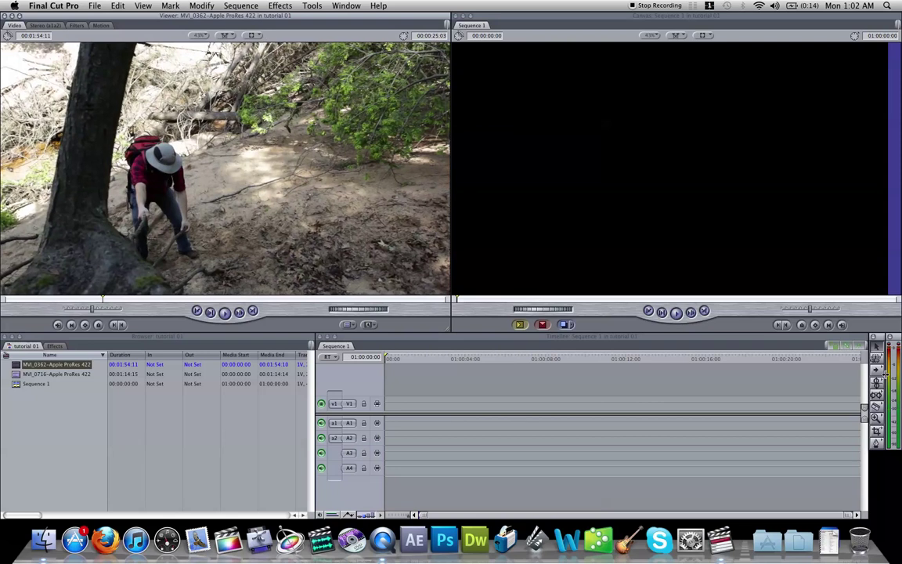
key(i)
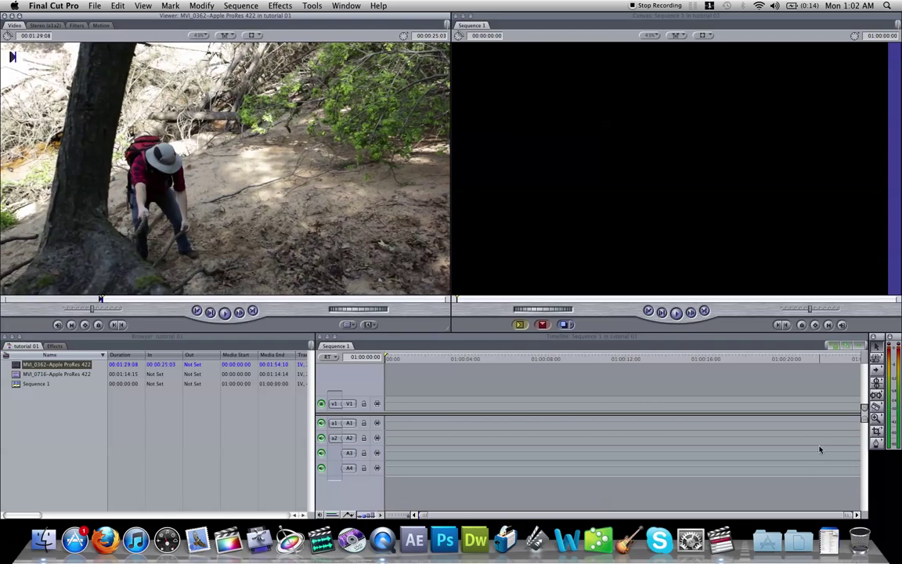
double_click(17, 375)
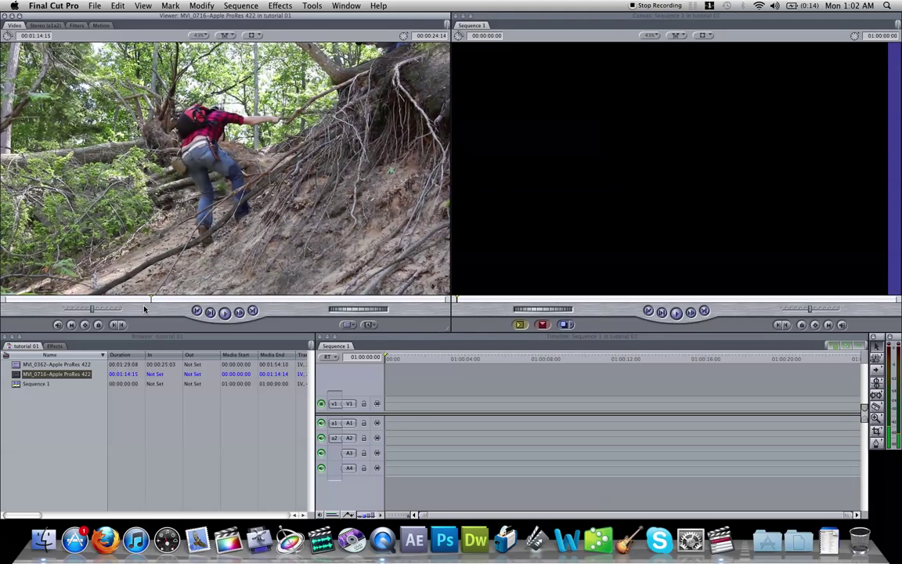
- Mark MVI_0716's In point at 00:00:24:07 and select both hiking clips in the Browser
key(space)
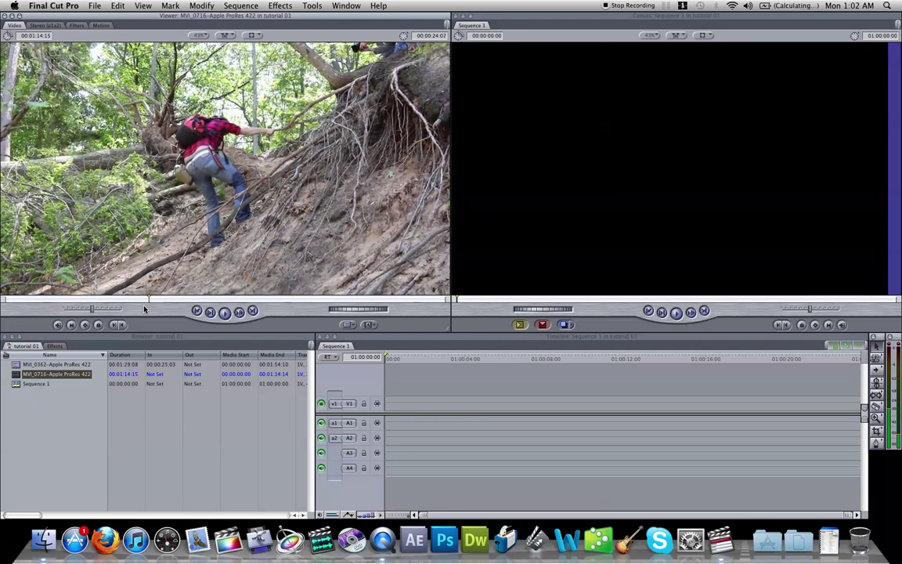
key(i)
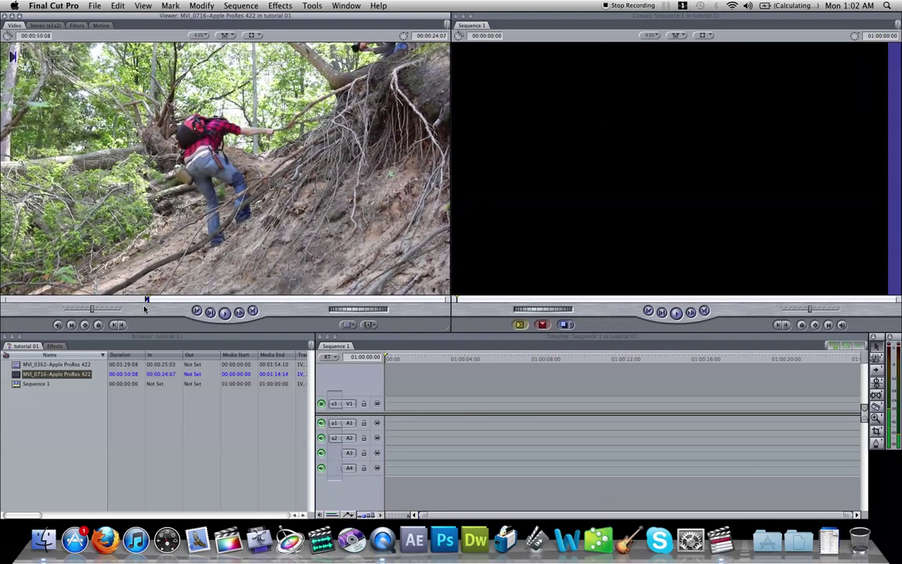
click(43, 365)
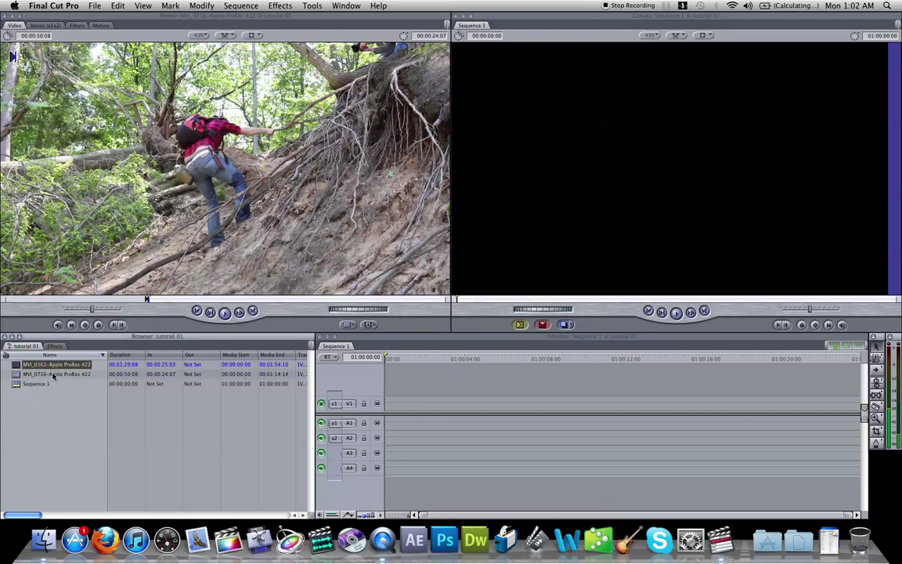
shift+click(54, 374)
- Make a multiclip from both clips, synchronized using their In points
right_click(50, 368)
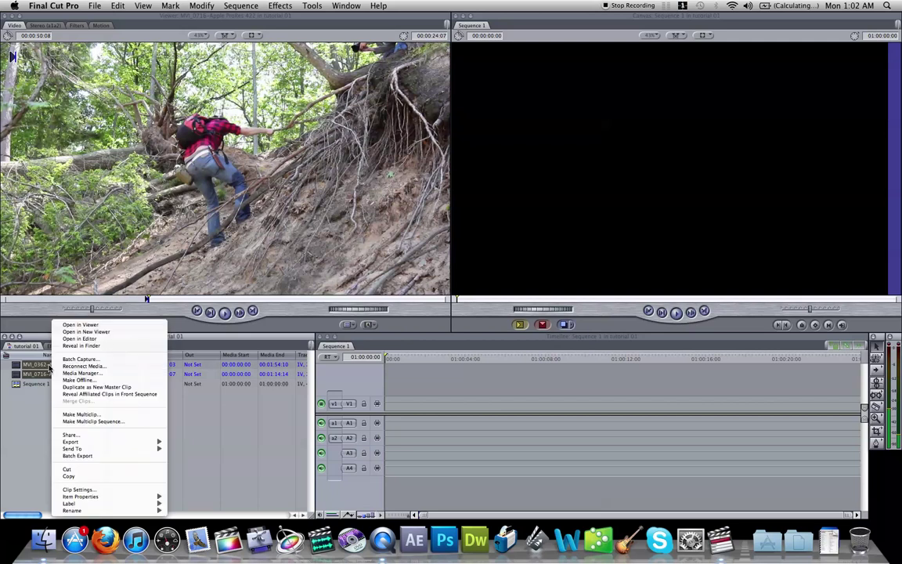
mouse_move(95, 444)
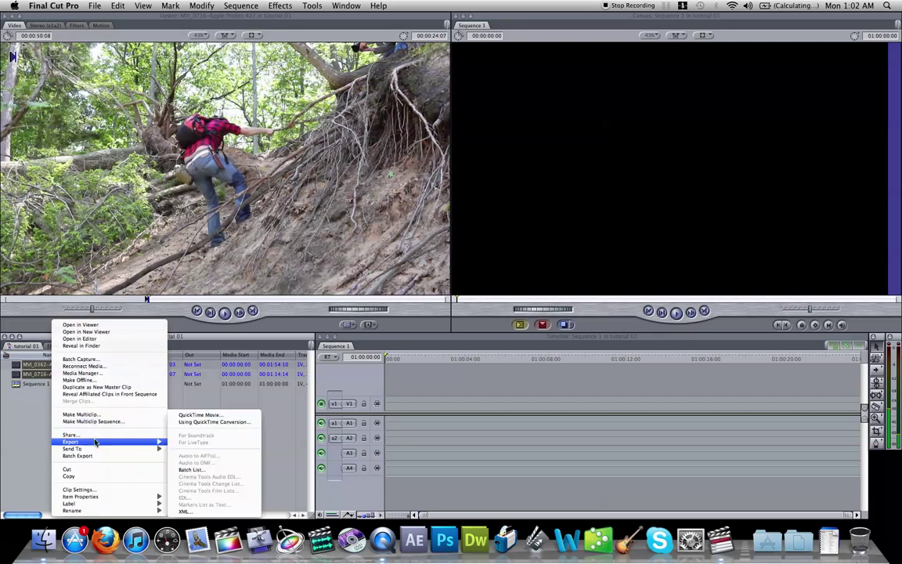
click(92, 415)
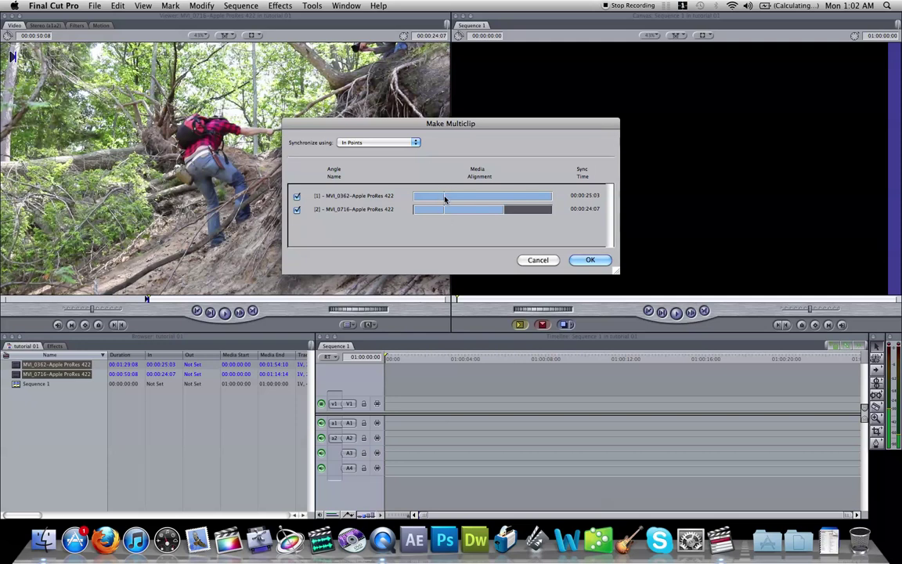
click(587, 261)
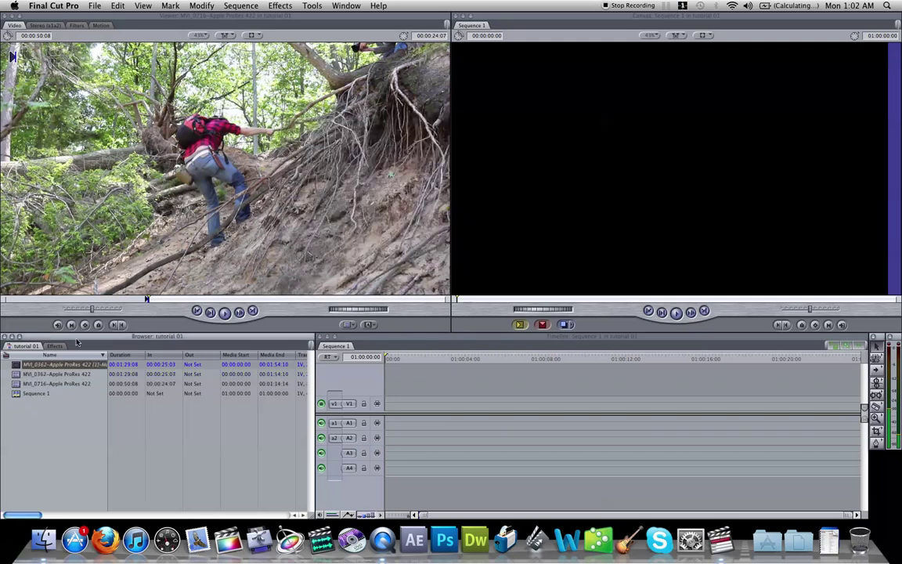
drag(20, 366, 44, 373)
- Open Multiclip 2 in the Viewer and drag it into Sequence 1's timeline
double_click(16, 368)
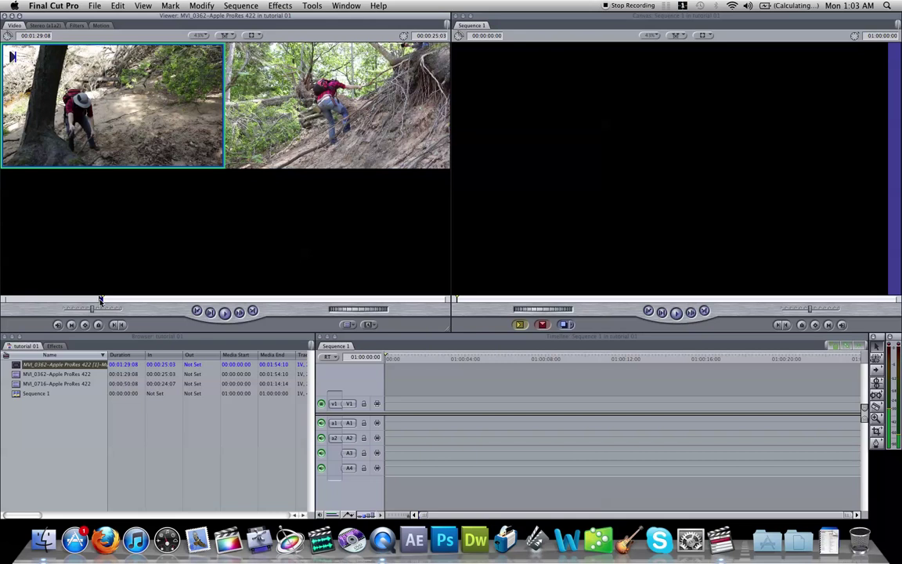
drag(100, 300, 23, 304)
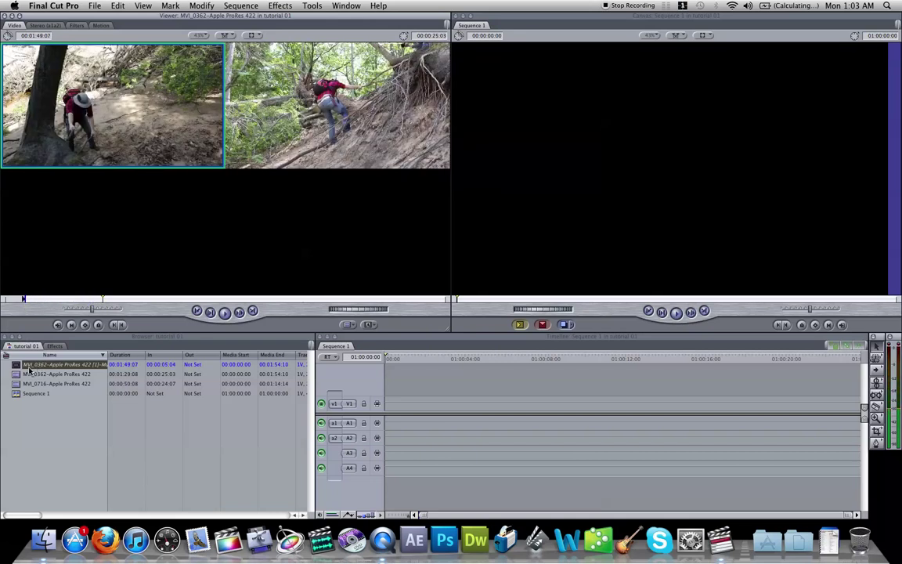
drag(26, 371, 349, 400)
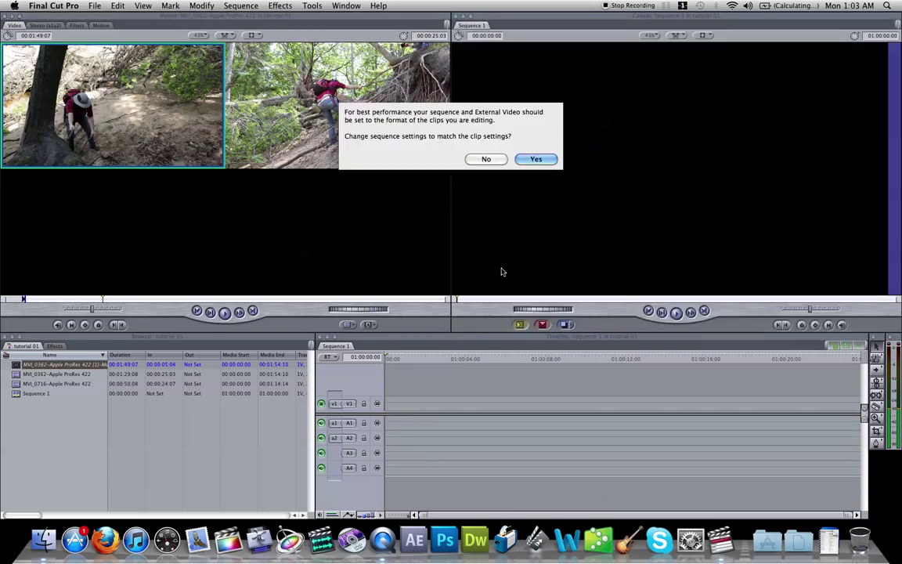
- Accept matching Sequence 1's settings to the multiclip and pick a real-time playback mode
click(535, 159)
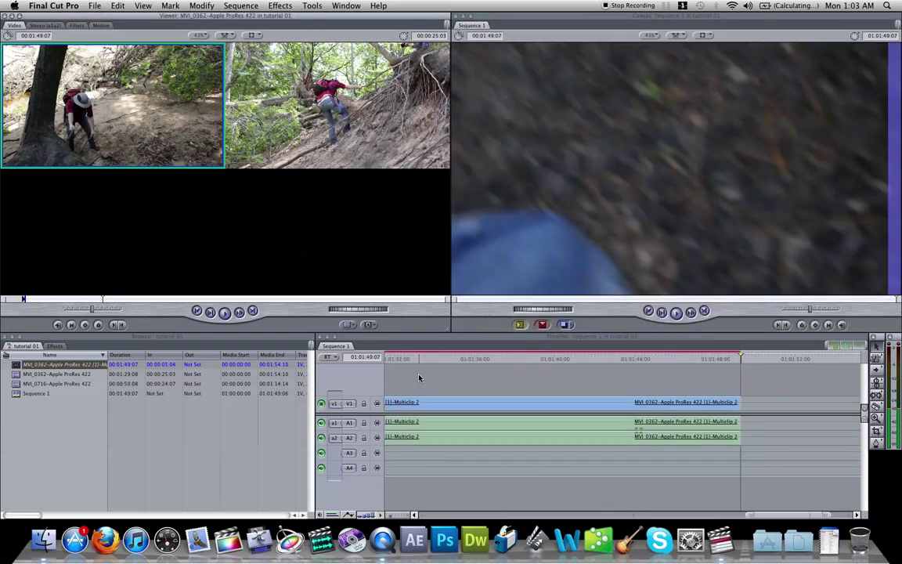
click(452, 359)
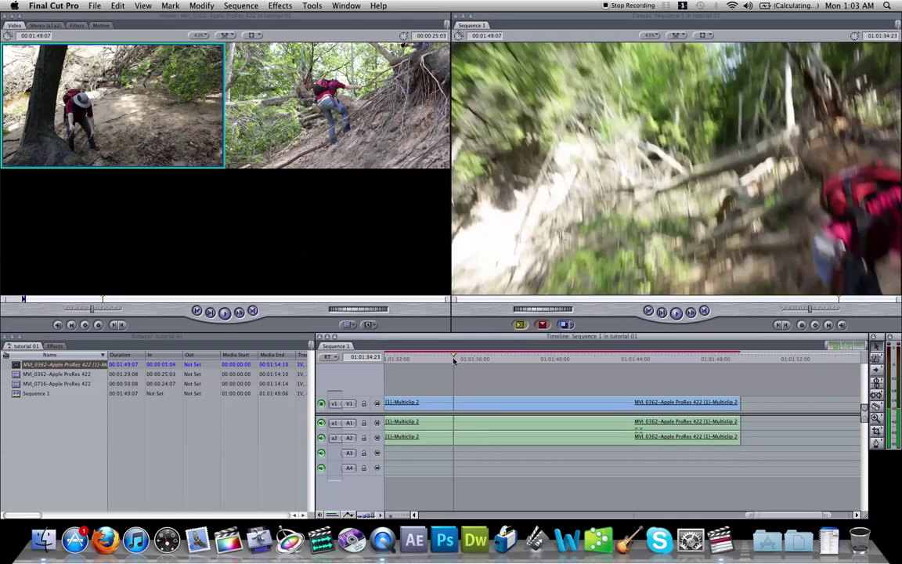
click(331, 357)
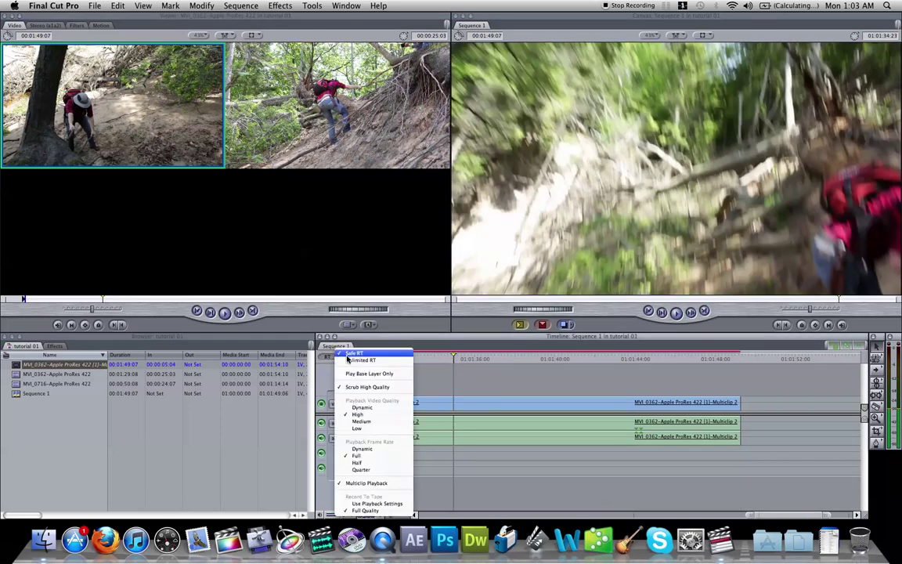
click(349, 364)
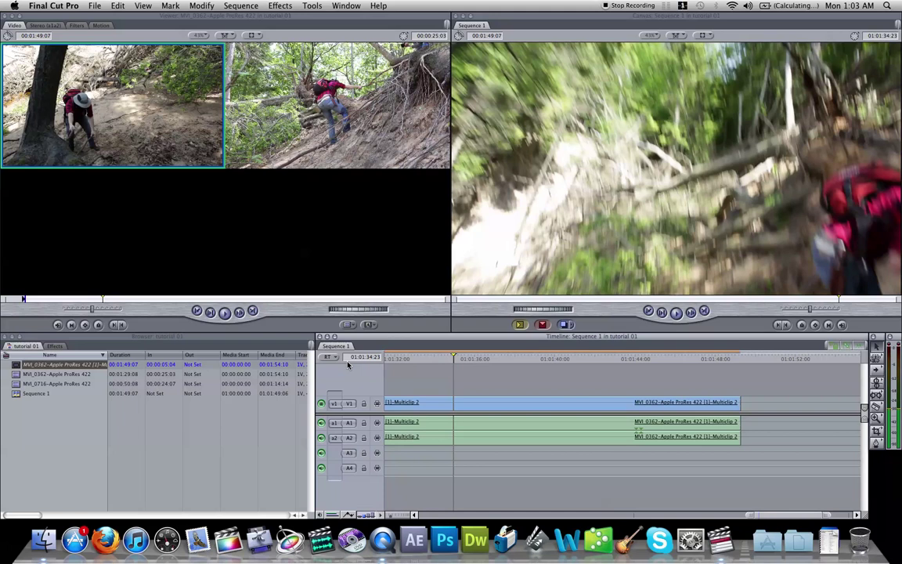
- Set the Viewer's Playhead Sync to Open and scrub the timeline playhead
click(678, 35)
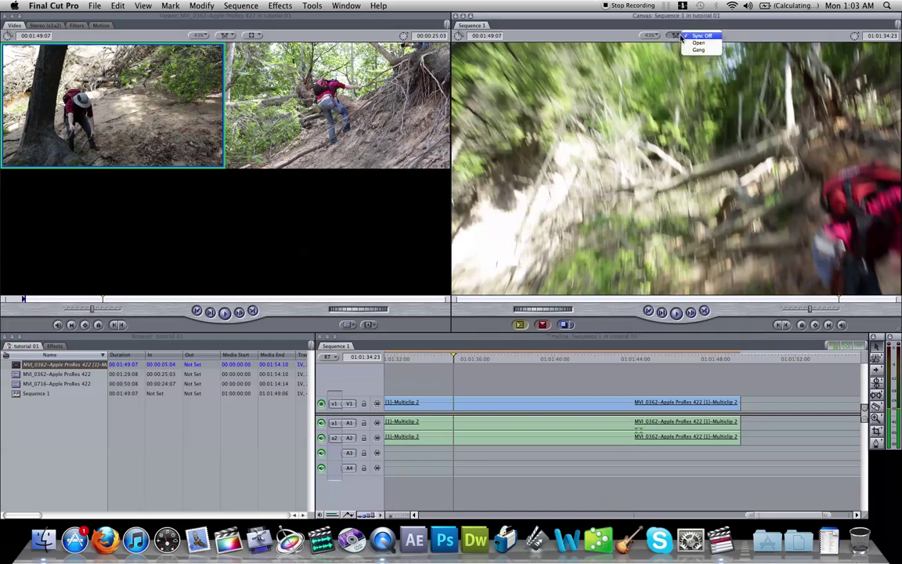
click(687, 44)
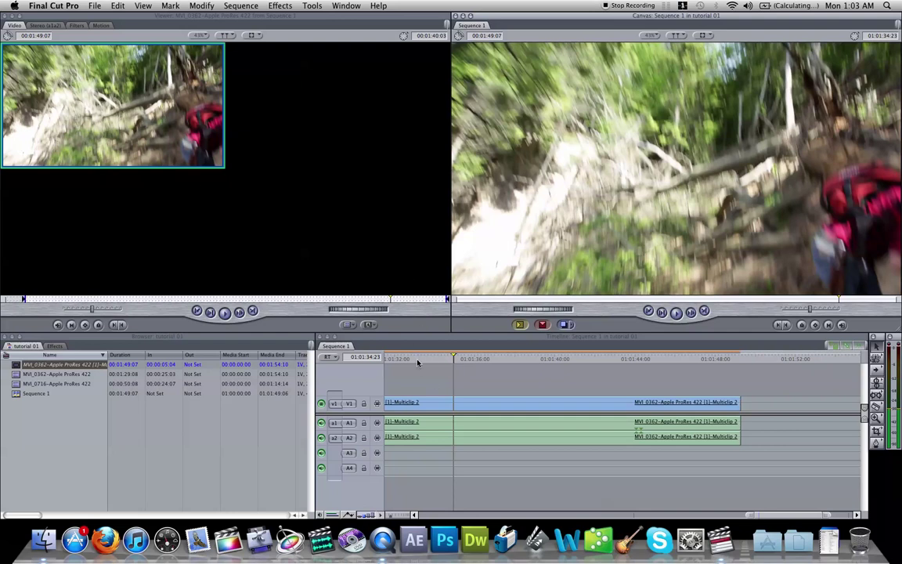
mouse_move(418, 361)
mouse_down()
mouse_move(373, 356)
mouse_move(404, 354)
mouse_up()
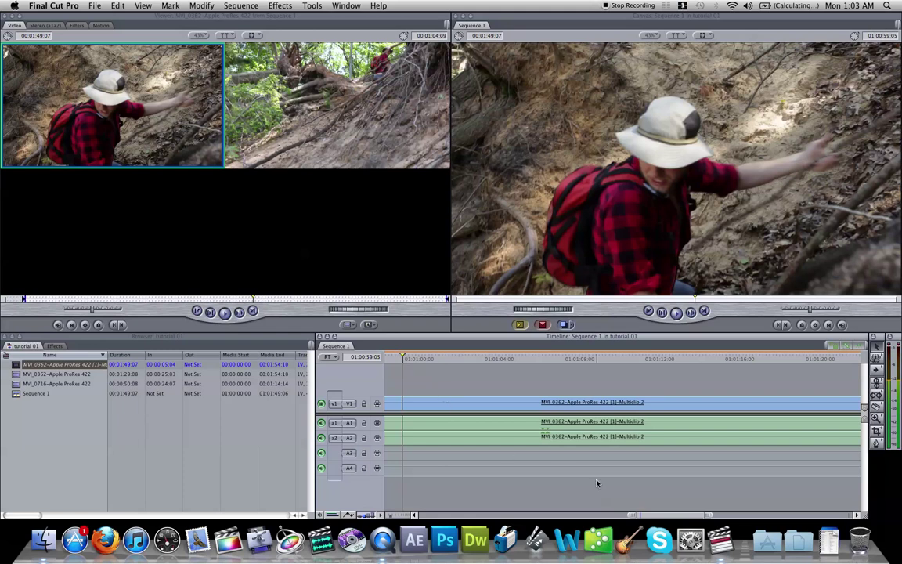
drag(661, 515, 374, 507)
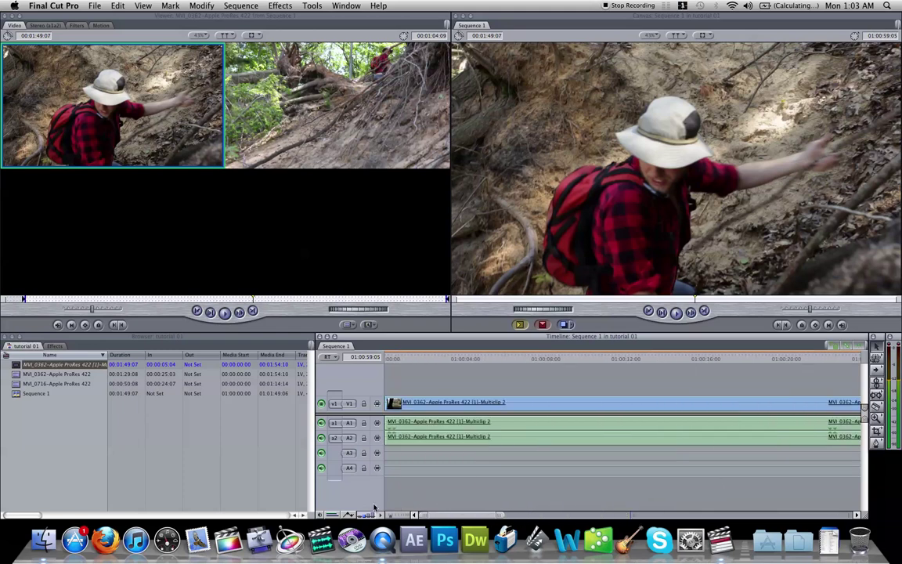
- Live-cut Sequence 1 between angles 2, 1, 2, 1, 2 during playback, then quit with Cmd+Q
click(433, 360)
key(space)
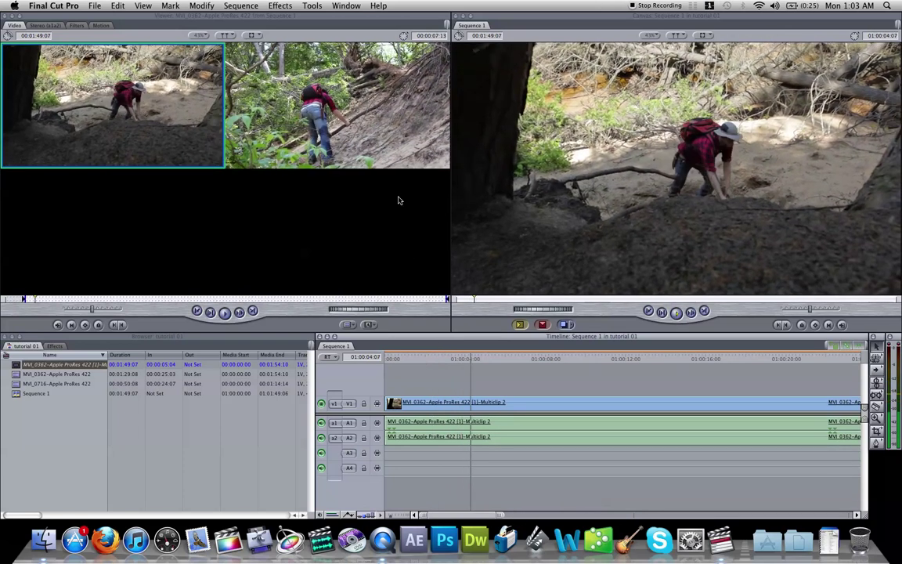
click(323, 121)
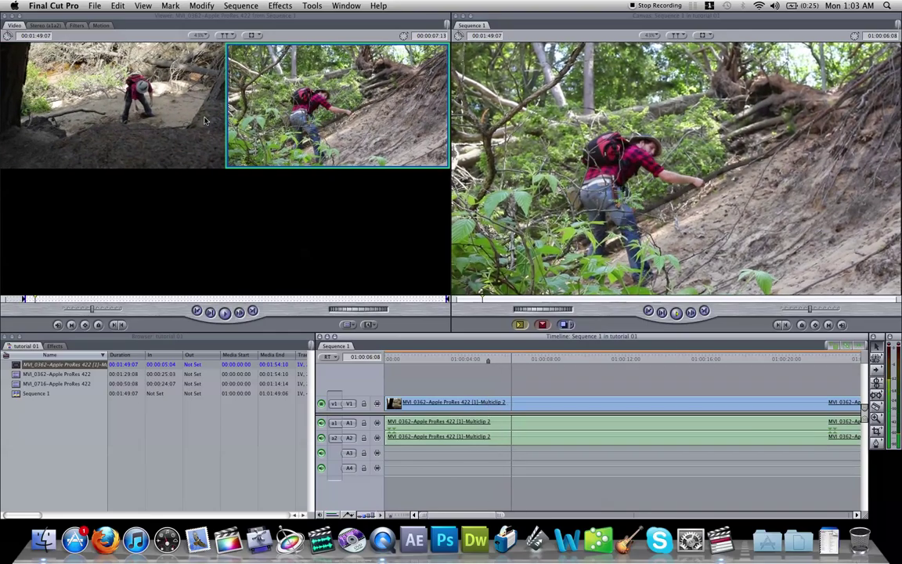
click(159, 119)
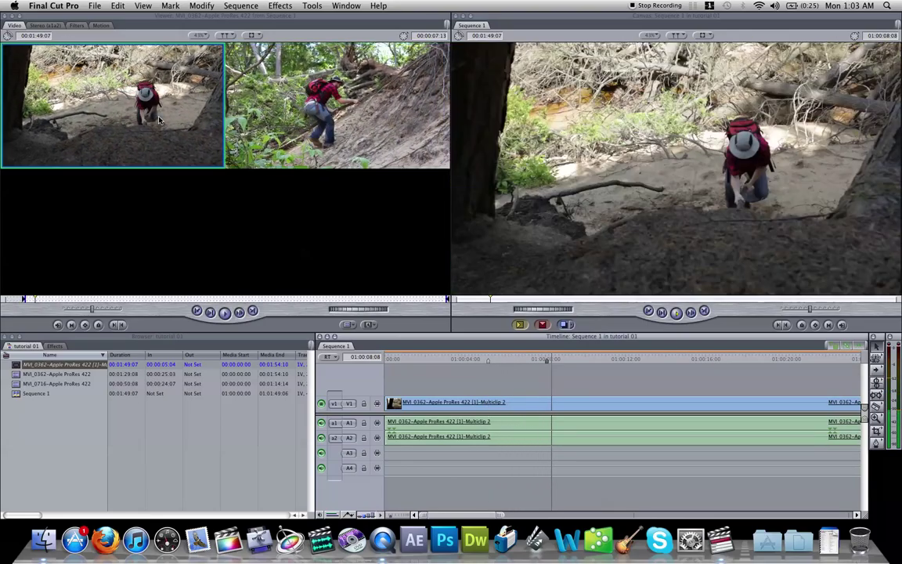
click(305, 106)
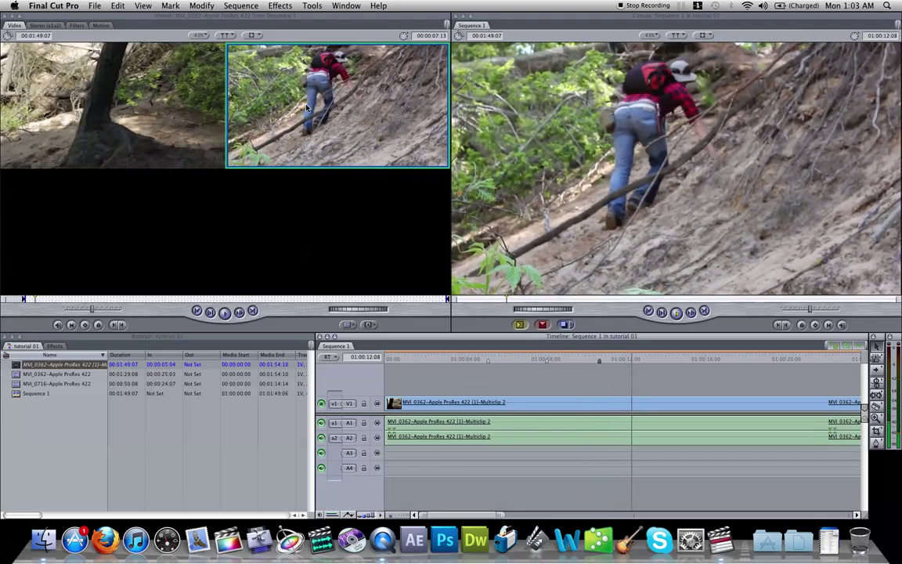
click(148, 91)
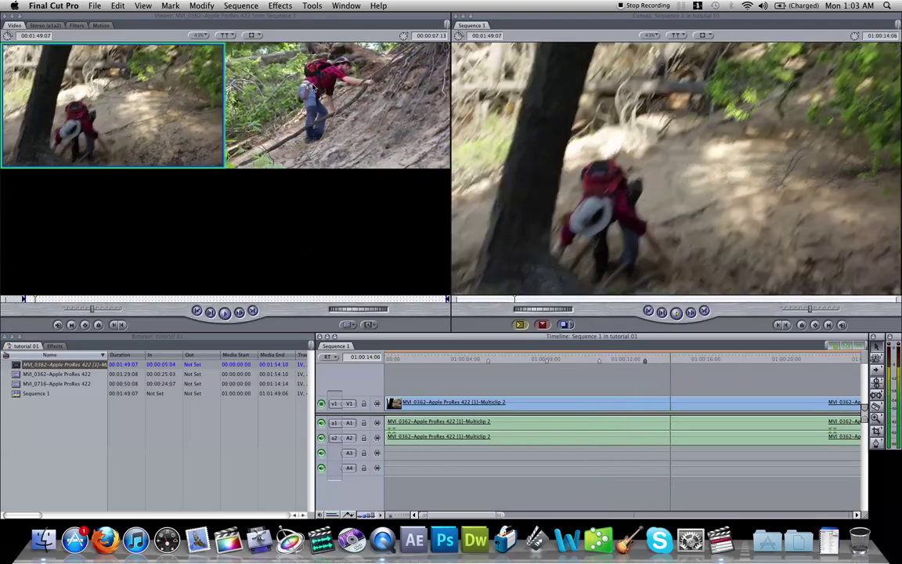
click(336, 95)
key(space)
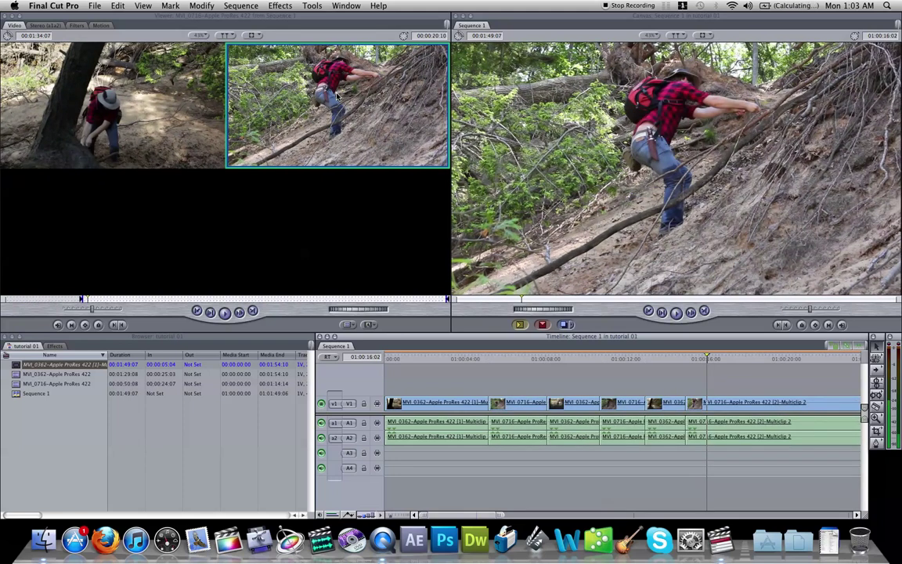
key(super+q)
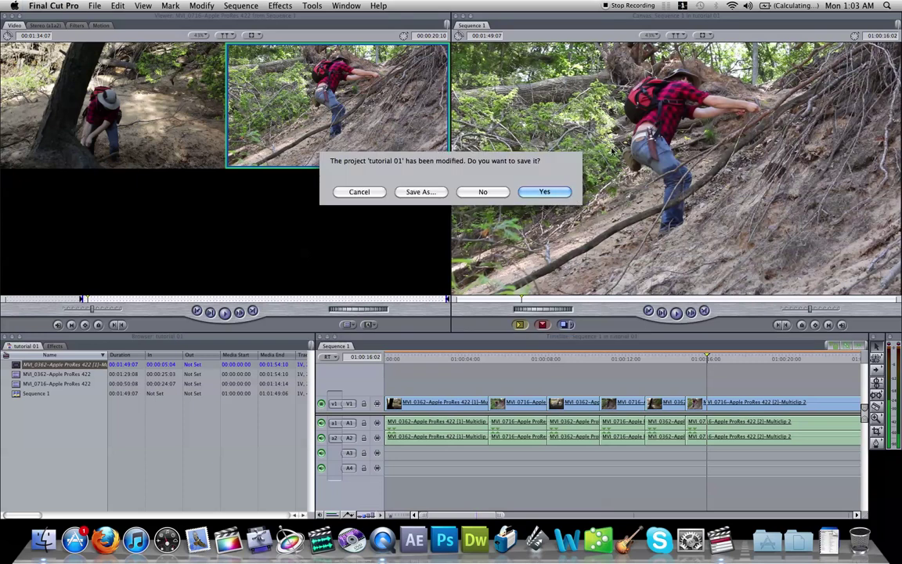
- Decline saving 'tutorial 01' and launch Final Cut Pro X from the Dock
click(482, 191)
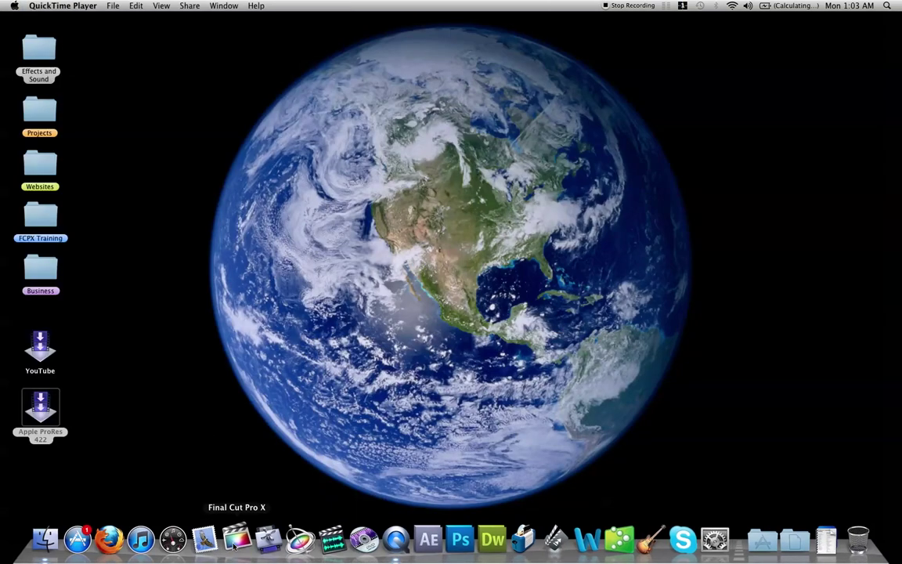
click(234, 545)
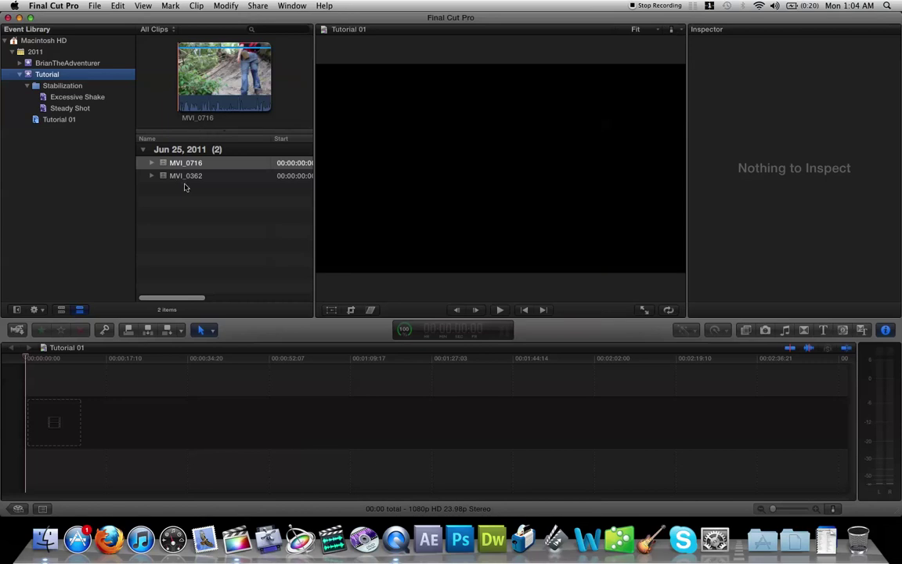
- Compare MVI_0716's and MVI_0362's audio settings in the Audio Inspector
click(168, 164)
click(185, 179)
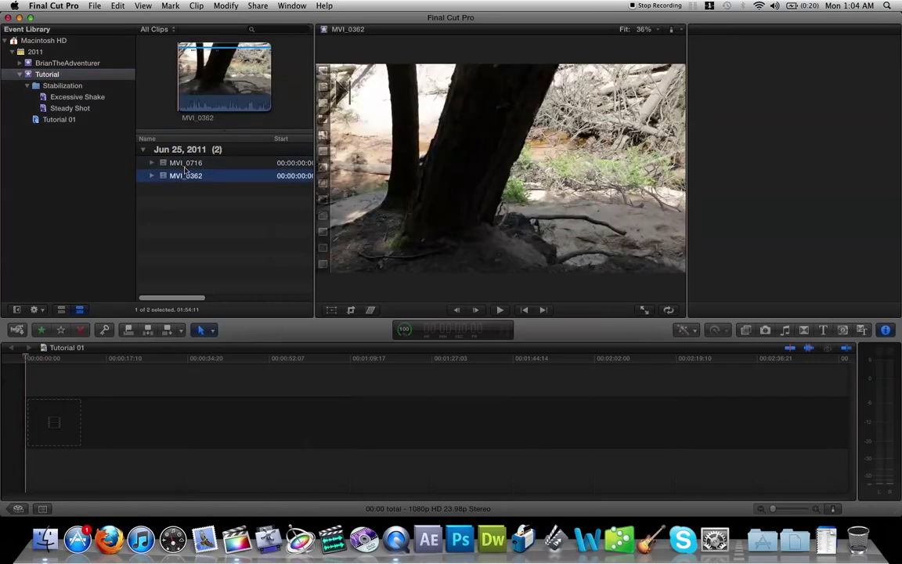
click(166, 161)
key(super+4)
click(181, 177)
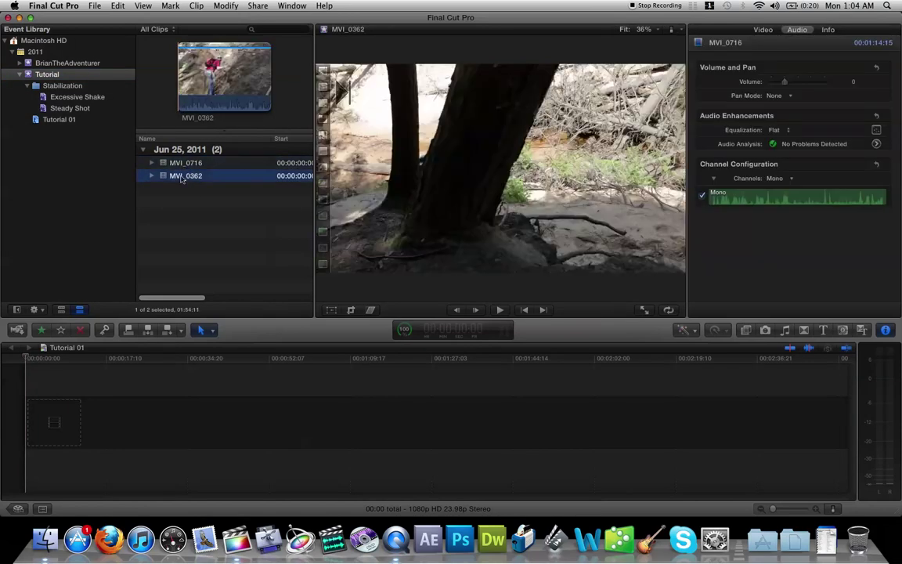
click(184, 163)
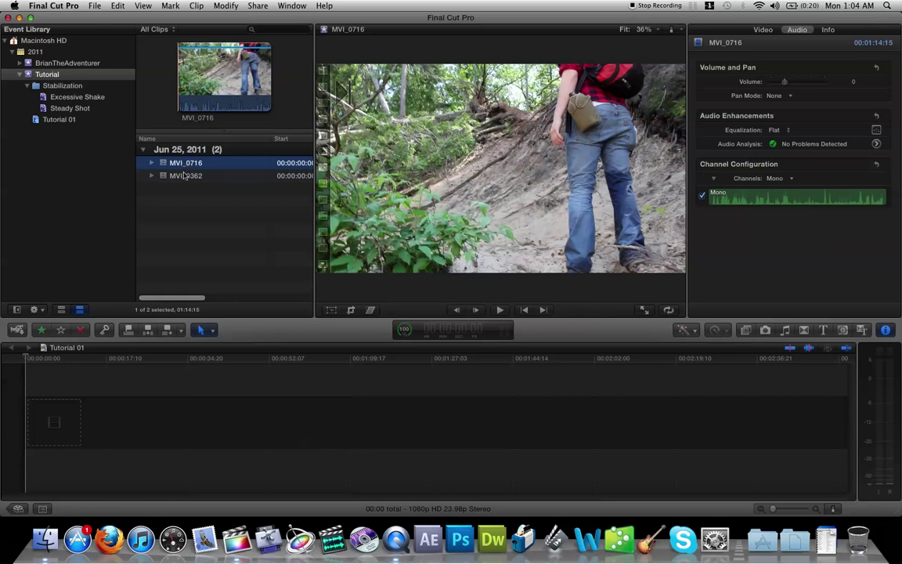
- Select MVI_0362 and MVI_0716 together in the Tutorial event
click(184, 175)
right_click(185, 175)
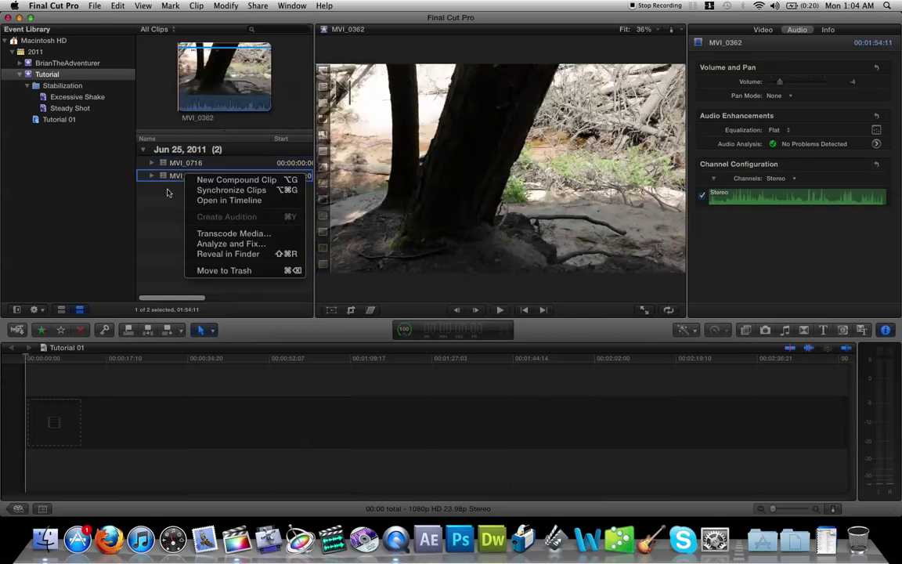
click(163, 202)
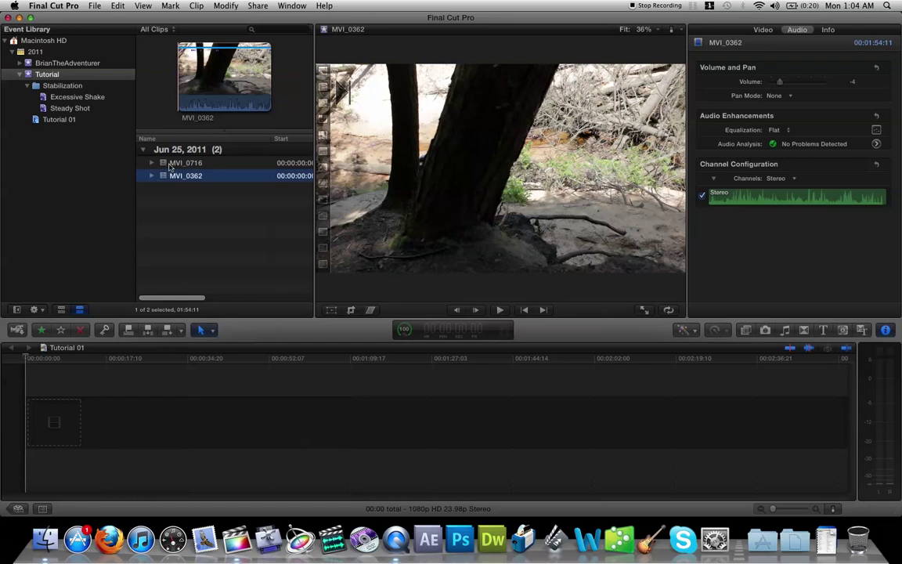
shift+click(170, 165)
- Synchronize MVI_0716 and MVI_0362 and place the Synchronized Clip in the Tutorial 01 timeline
right_click(170, 165)
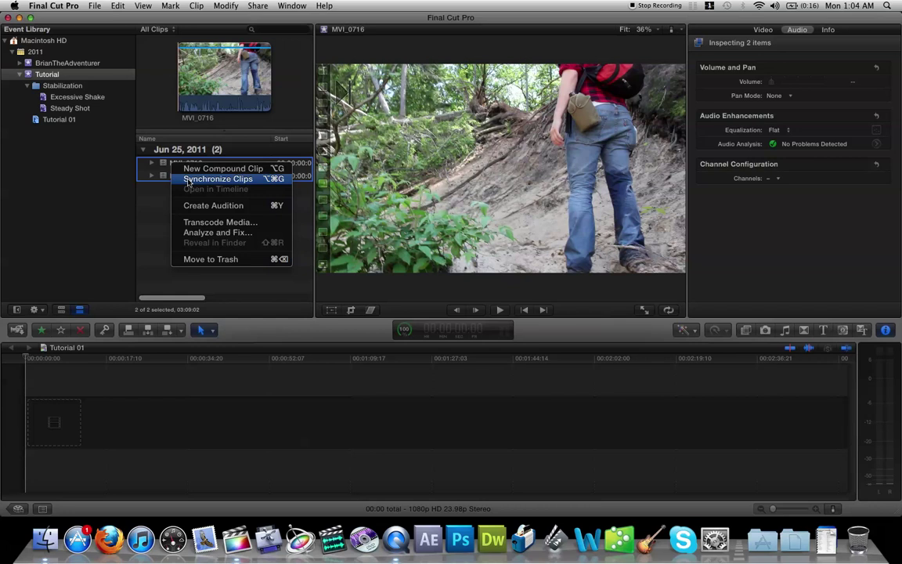
click(188, 179)
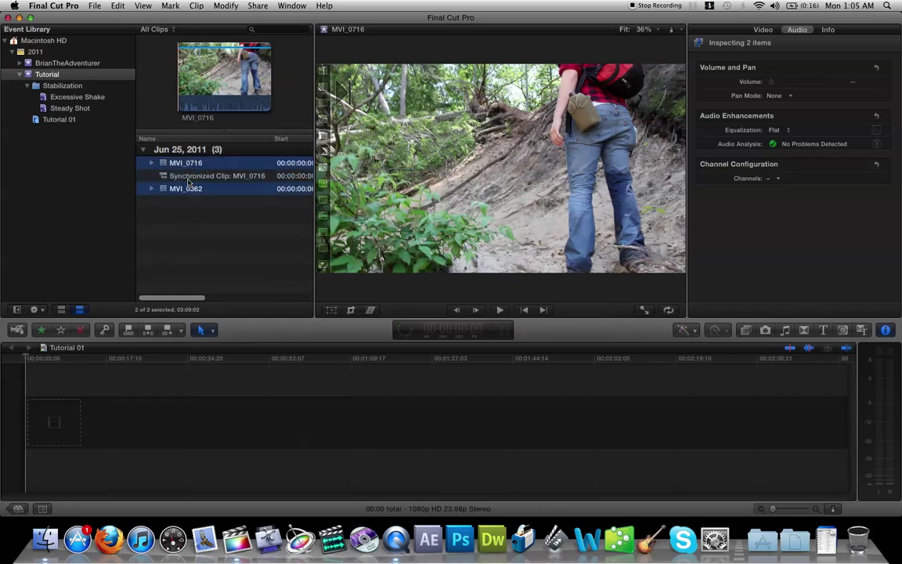
click(177, 177)
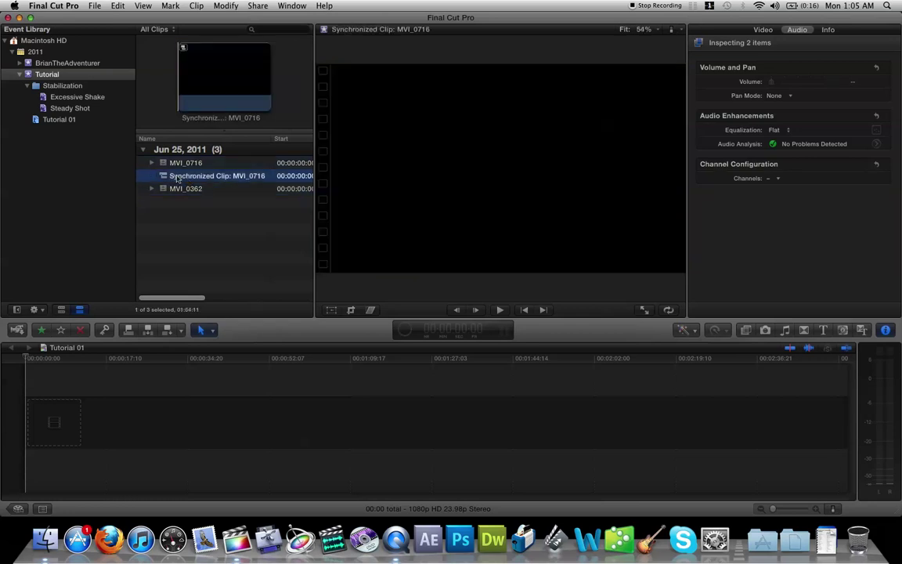
drag(176, 179, 71, 431)
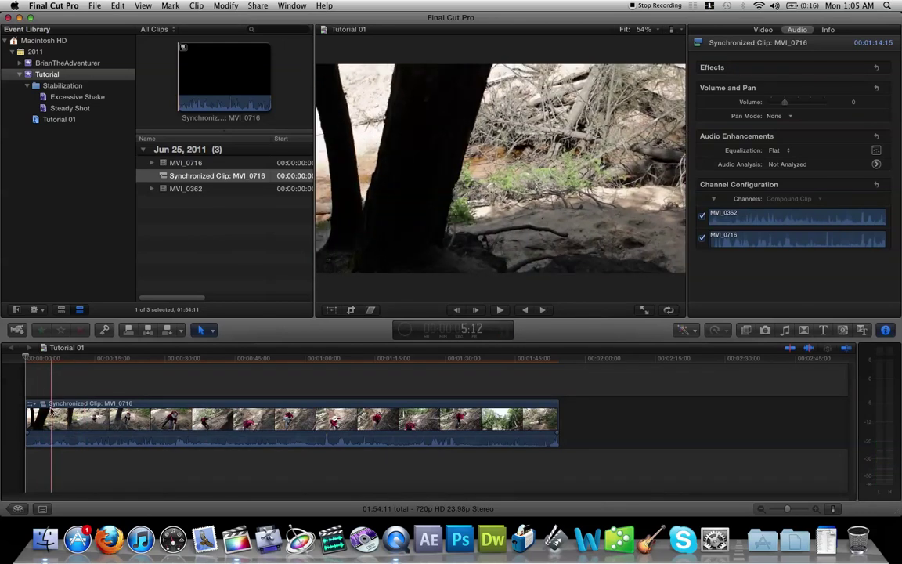
right_click(50, 409)
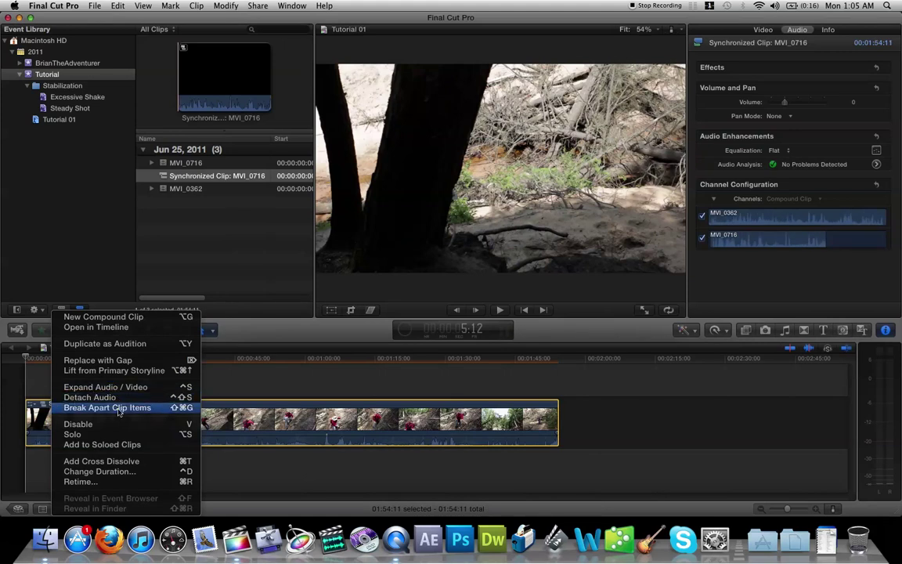
- Break the synchronized clip into its two clips and play from about 20 seconds
click(118, 408)
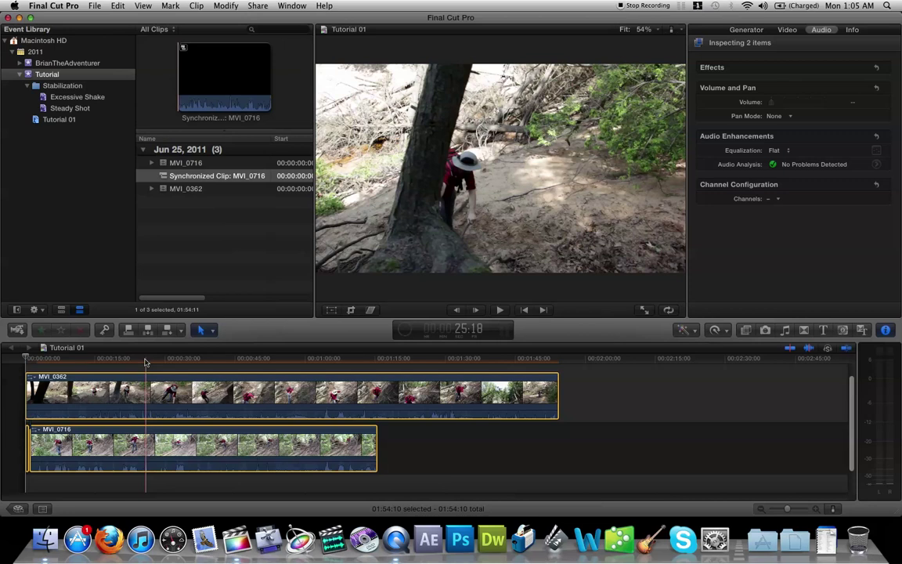
click(118, 361)
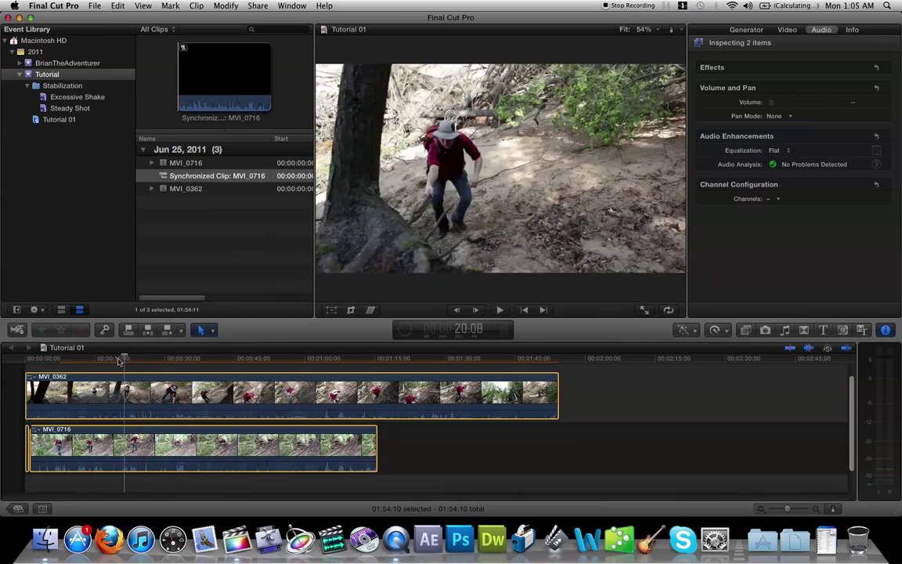
key(space)
- Trim MVI_0362's start 19:13 later, then open and close the Keyword Editor
click(28, 389)
drag(28, 389, 117, 389)
click(105, 330)
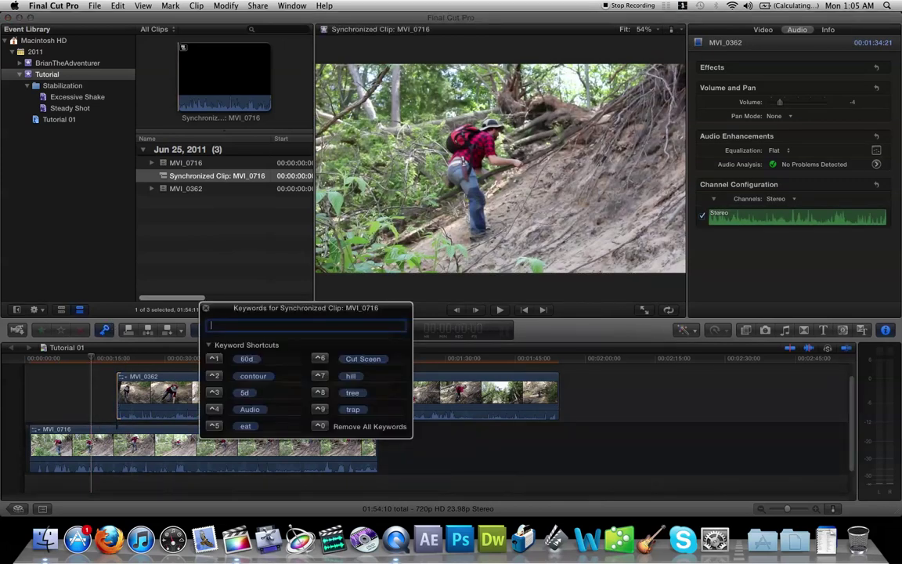
click(207, 308)
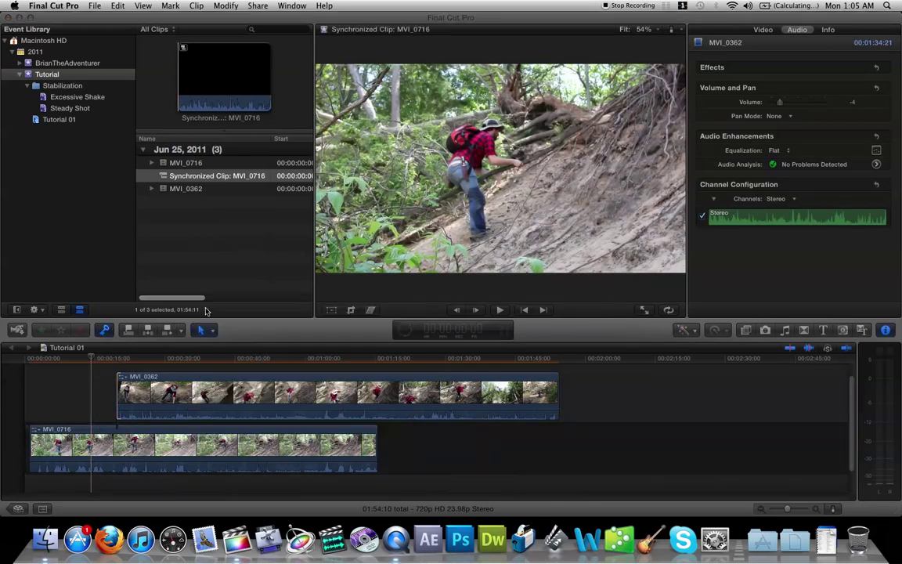
- Blade MVI_0362 at two nearby points and delete the short middle piece, leaving a gap above MVI_0716
key(b)
click(206, 395)
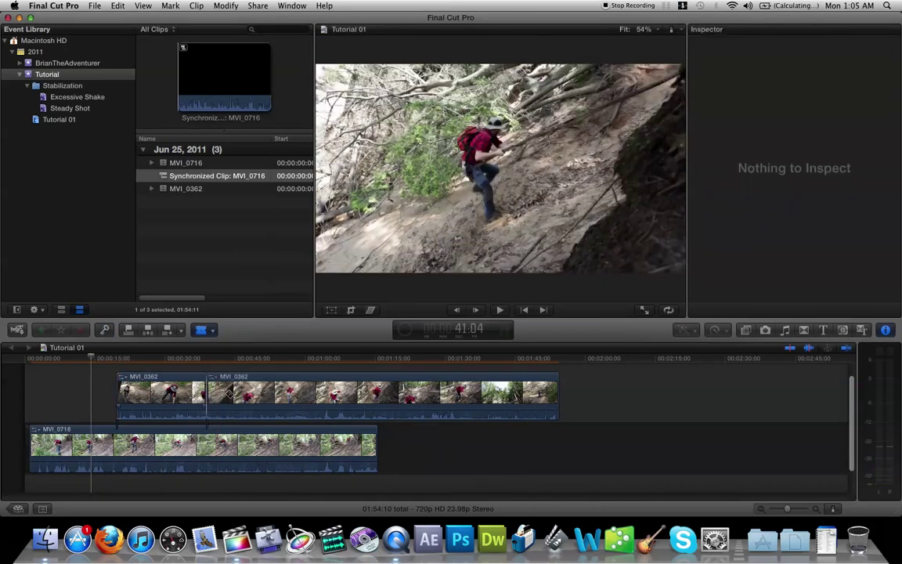
click(245, 395)
key(a)
click(230, 397)
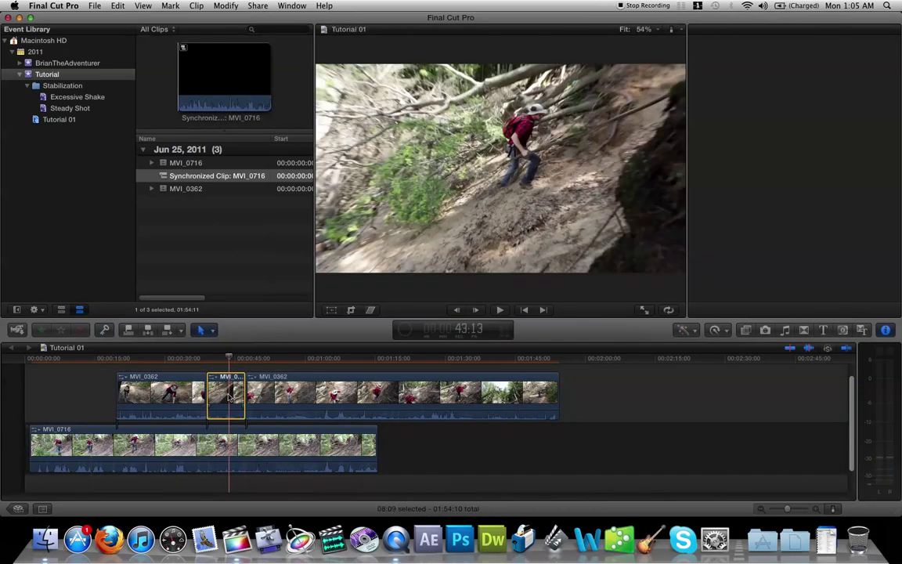
key(Delete)
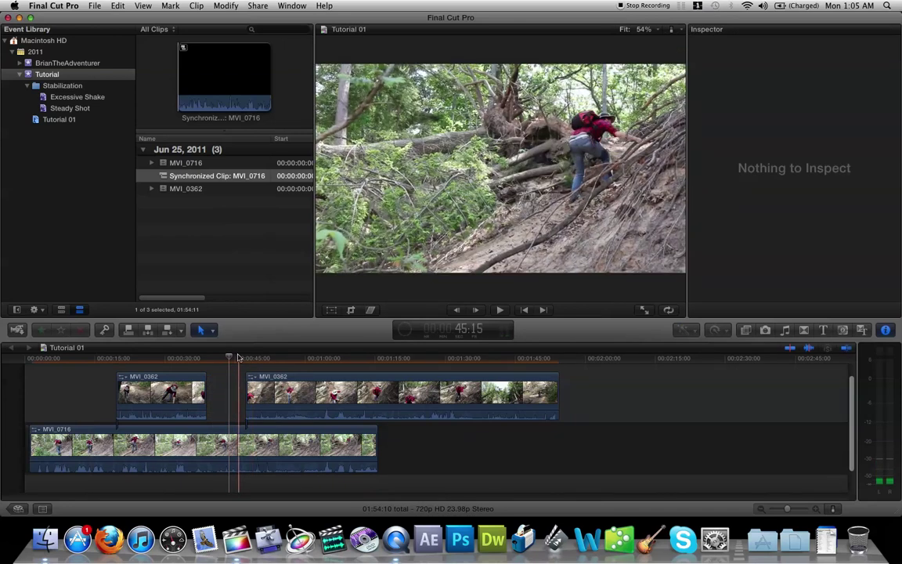
click(254, 368)
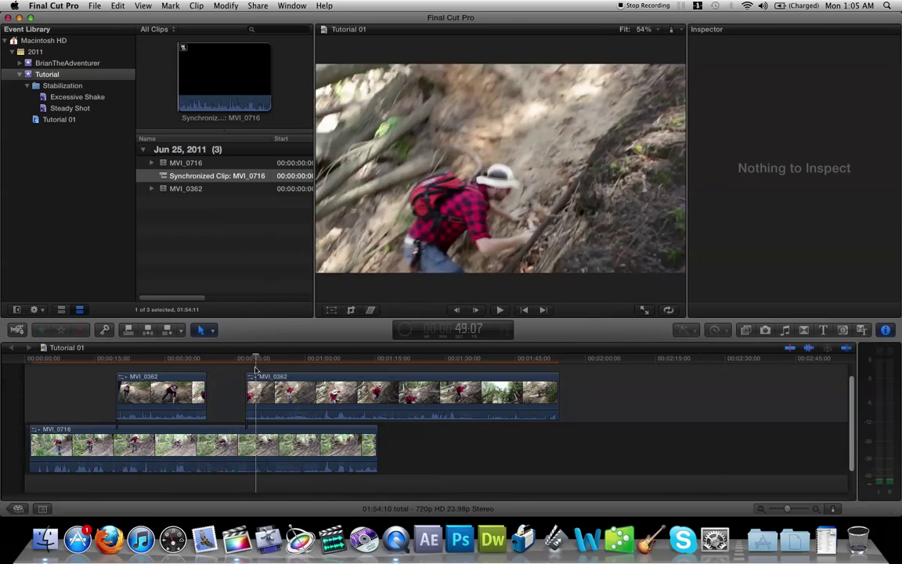